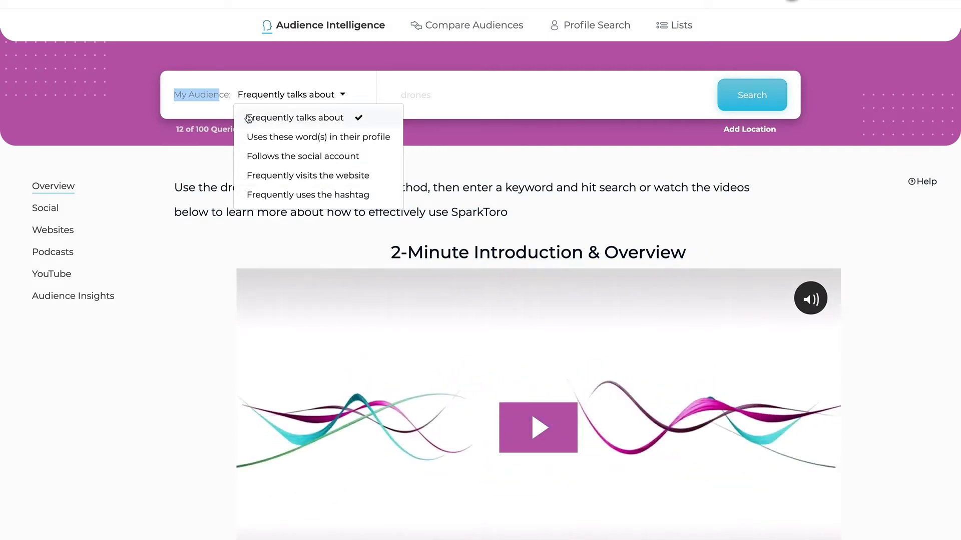
# Search for an audience that frequently talks about "financial planning".
pyautogui.click(427, 98)
pyautogui.click(427, 98)
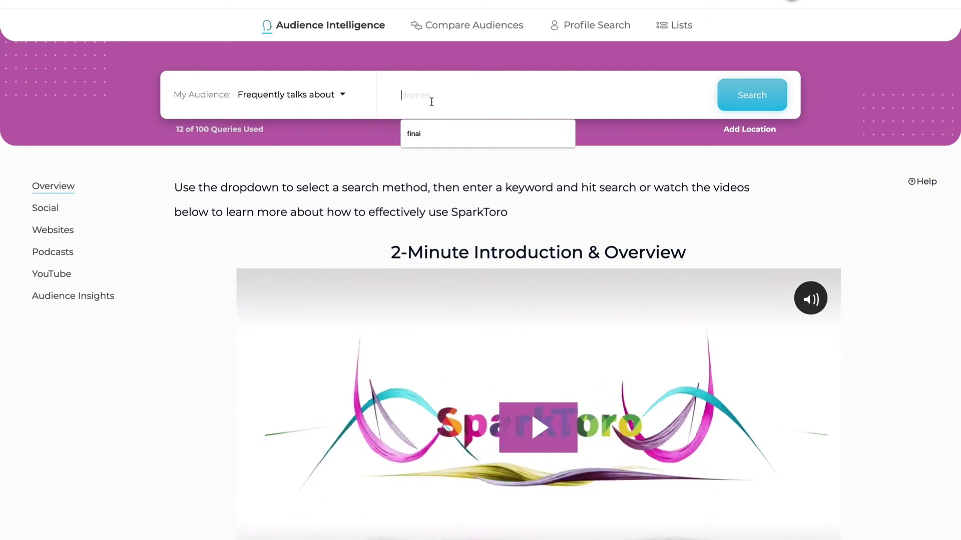
pyautogui.write('fi')
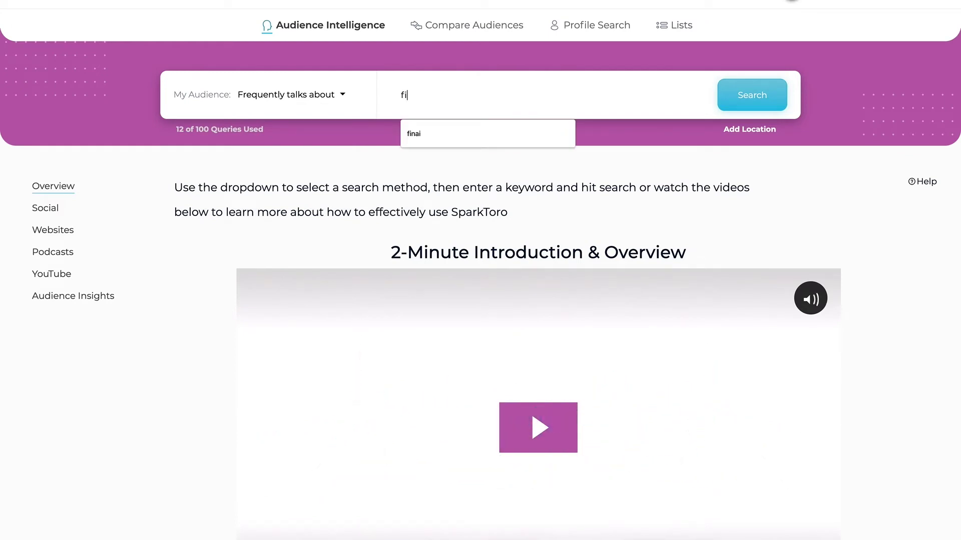
pyautogui.write('nancial planning')
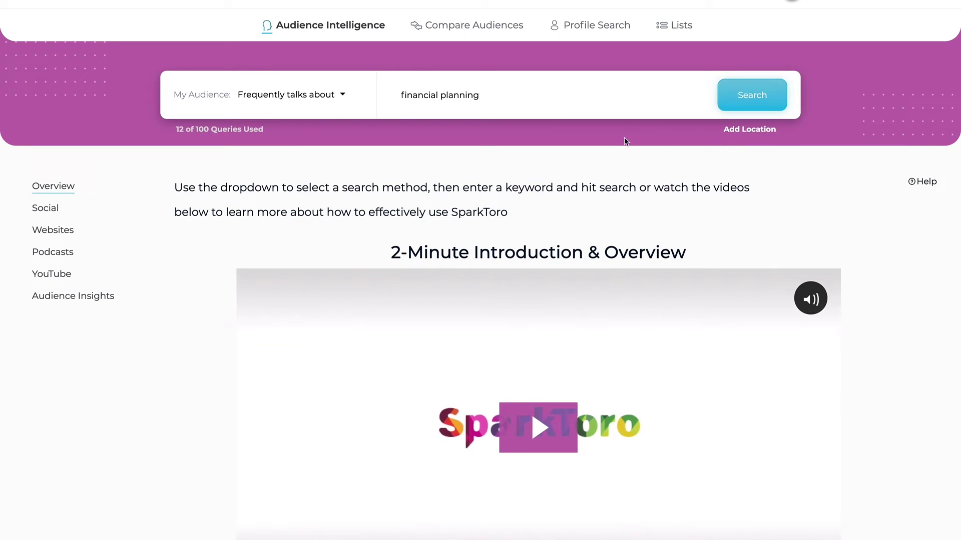
pyautogui.click(737, 90)
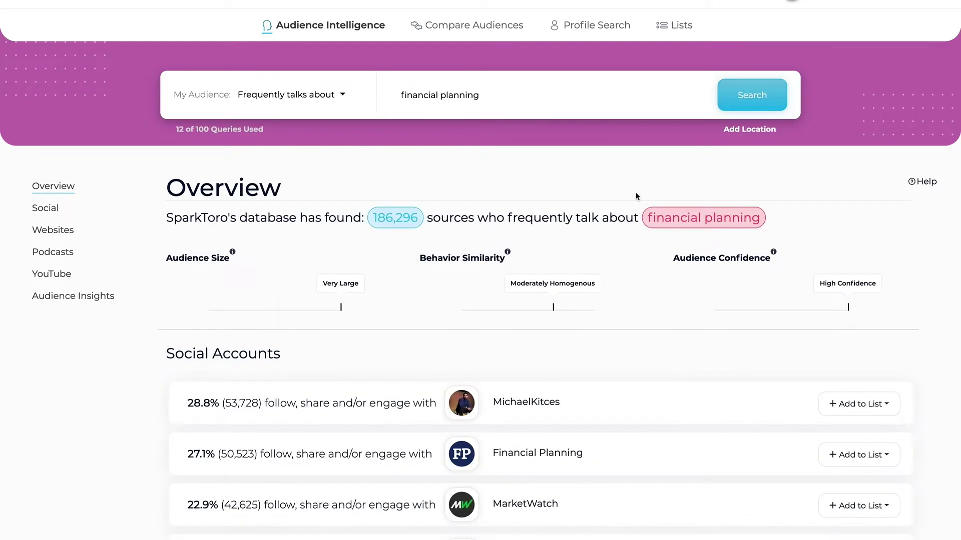
# Examine the audience size, behavior similarity and audience confidence ratings in the financial planning overview.
pyautogui.scroll(-3, 578, 237)
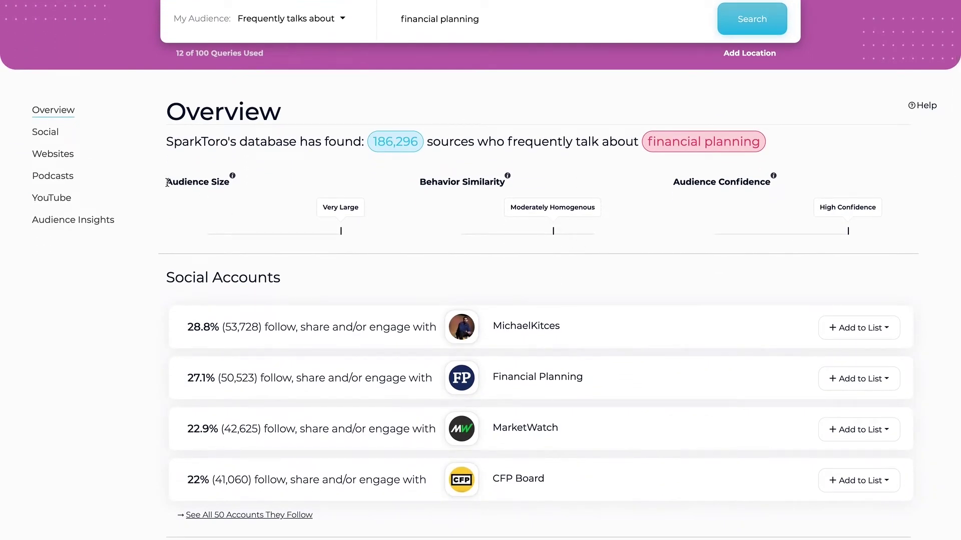
pyautogui.moveTo(167, 183); pyautogui.dragTo(235, 185)
pyautogui.moveTo(323, 207); pyautogui.dragTo(341, 207)
pyautogui.click(472, 204)
pyautogui.moveTo(511, 205); pyautogui.dragTo(599, 211)
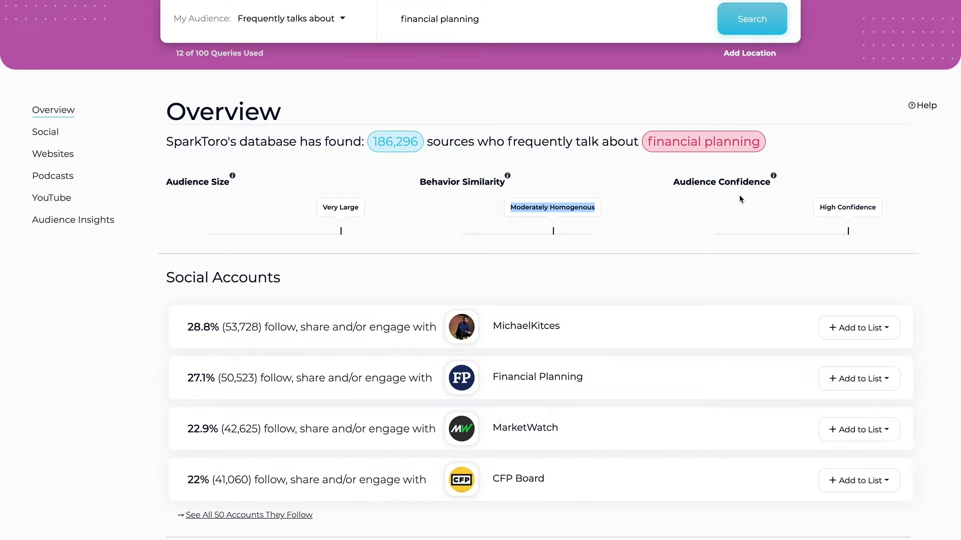
pyautogui.click(656, 222)
pyautogui.scroll(-1, 657, 222)
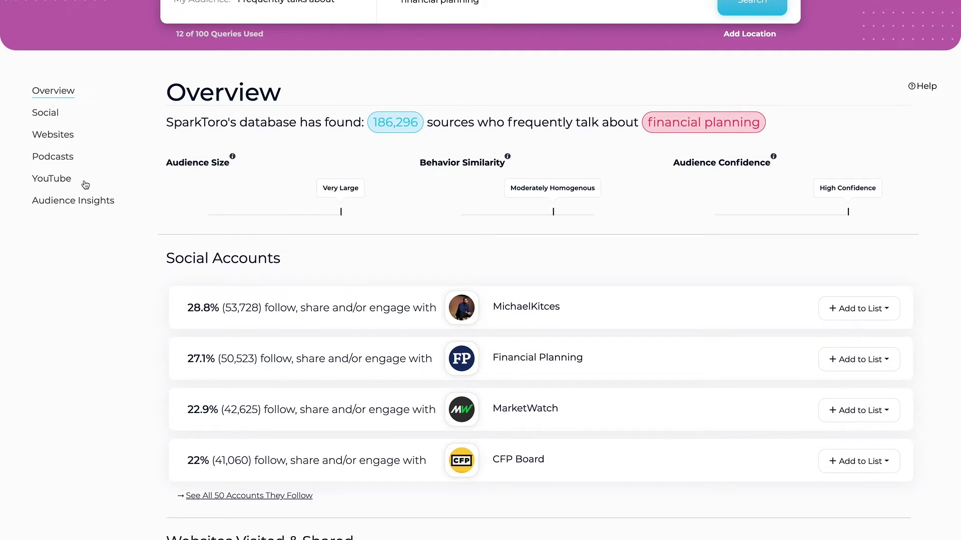
# Examine the social accounts the financial planning audience follows, shares or engages with.
pyautogui.scroll(-3, 249, 252)
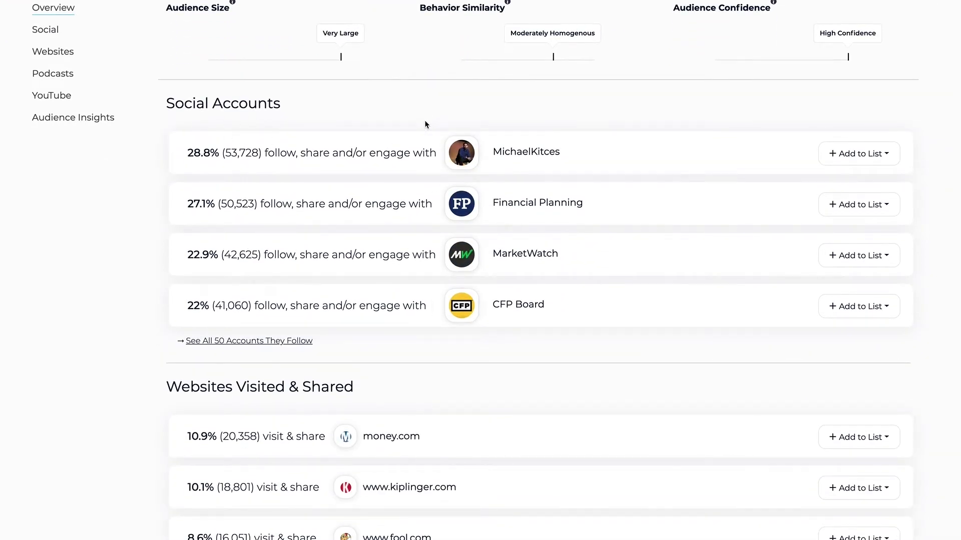
pyautogui.scroll(1, 426, 124)
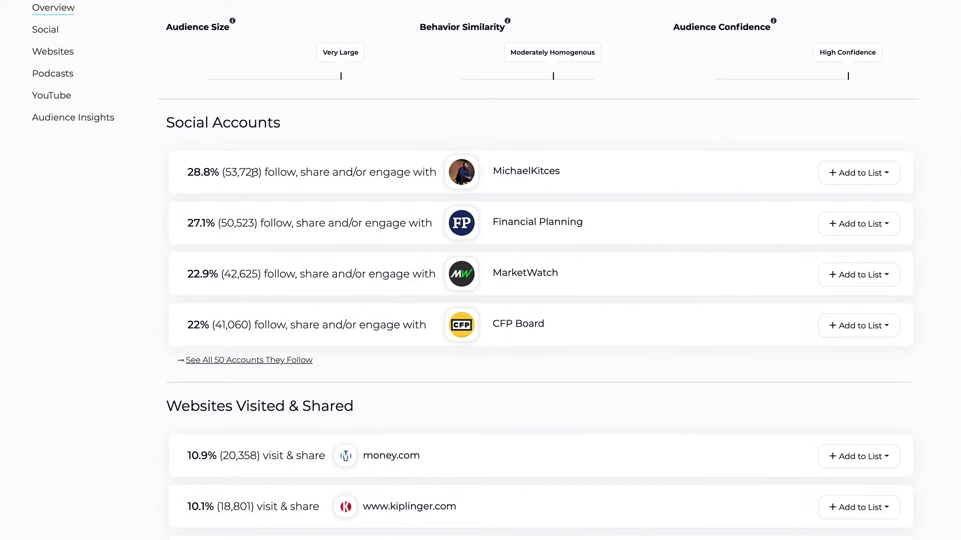
pyautogui.scroll(4, 255, 173)
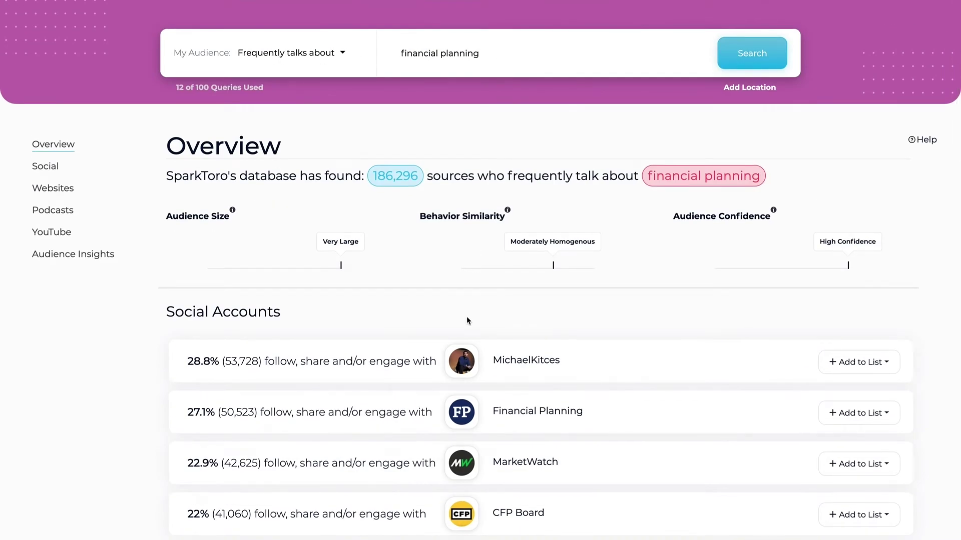
pyautogui.scroll(-3, 466, 320)
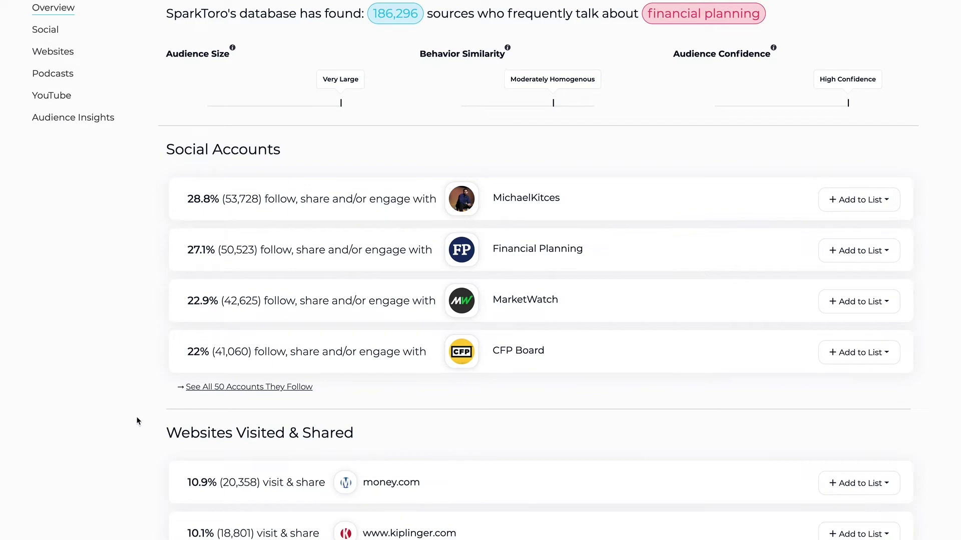
# Review the audience's websites, podcasts and YouTube channels, down to the city-level geography and common bio words.
pyautogui.scroll(-4, 136, 423)
pyautogui.scroll(2, 136, 423)
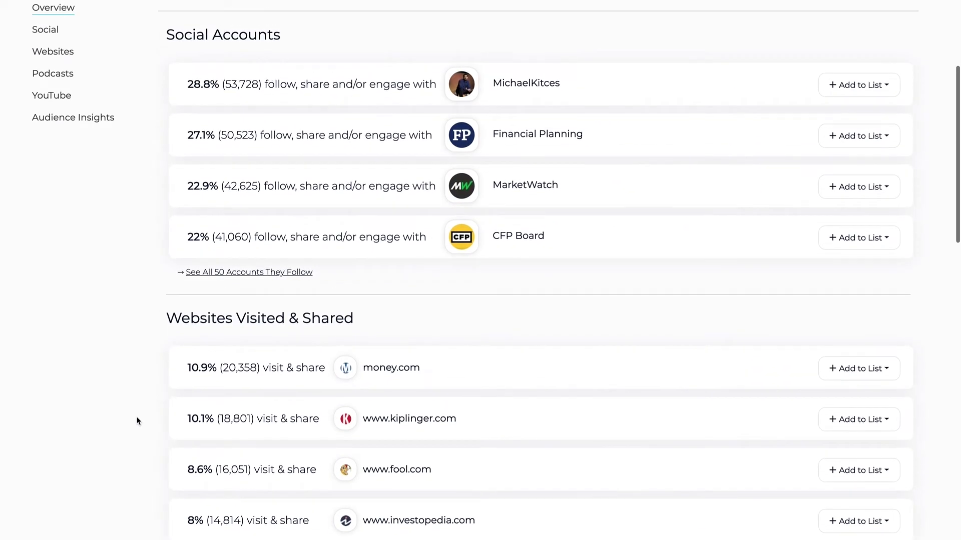
pyautogui.scroll(-2, 137, 419)
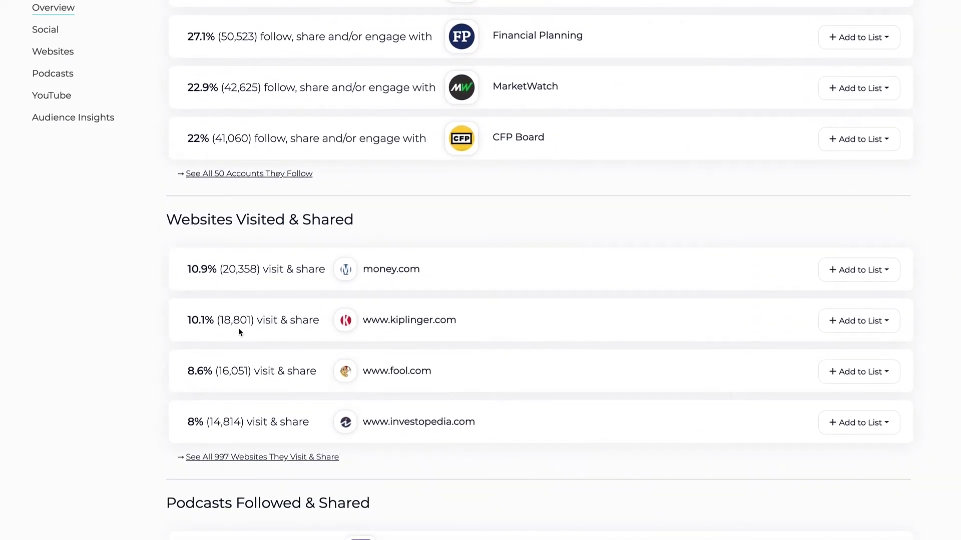
pyautogui.scroll(-5, 241, 341)
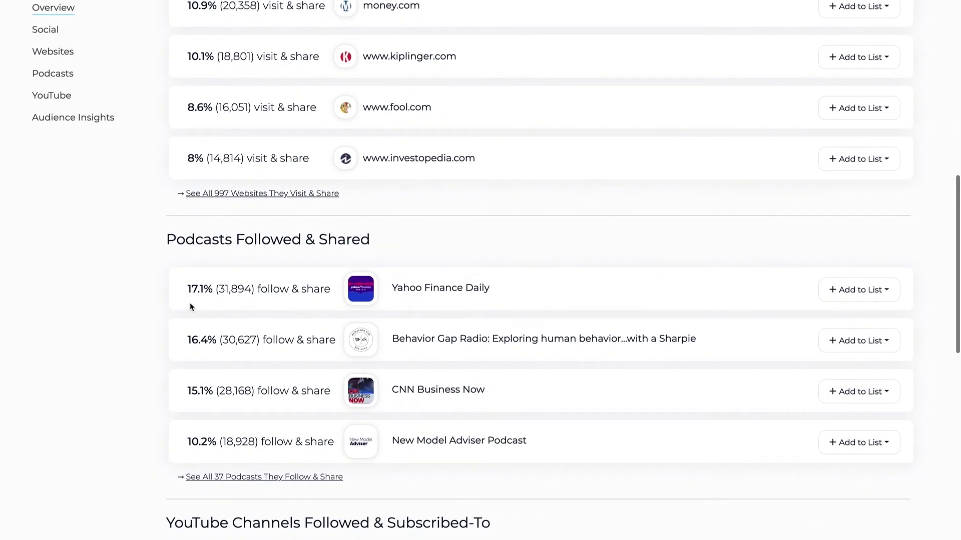
pyautogui.scroll(-6, 244, 381)
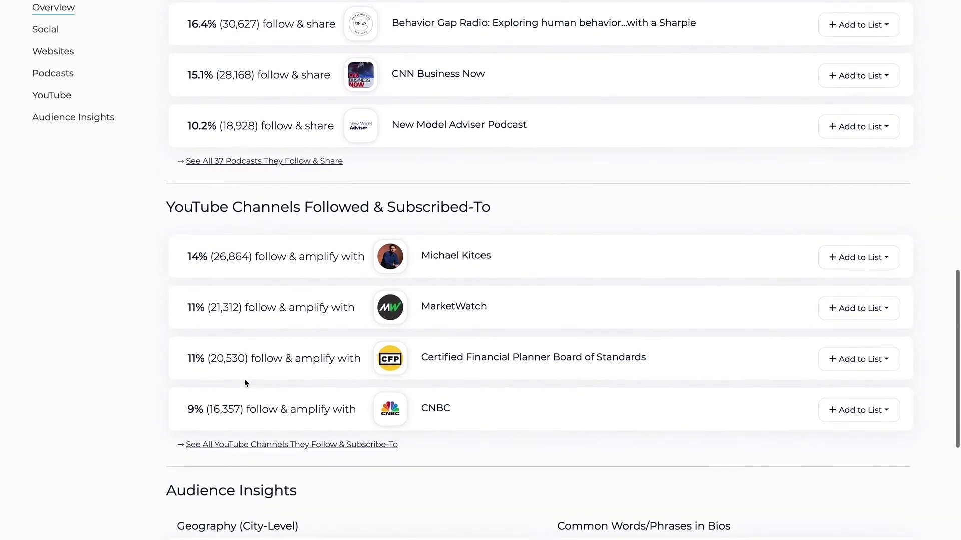
pyautogui.scroll(-5, 244, 383)
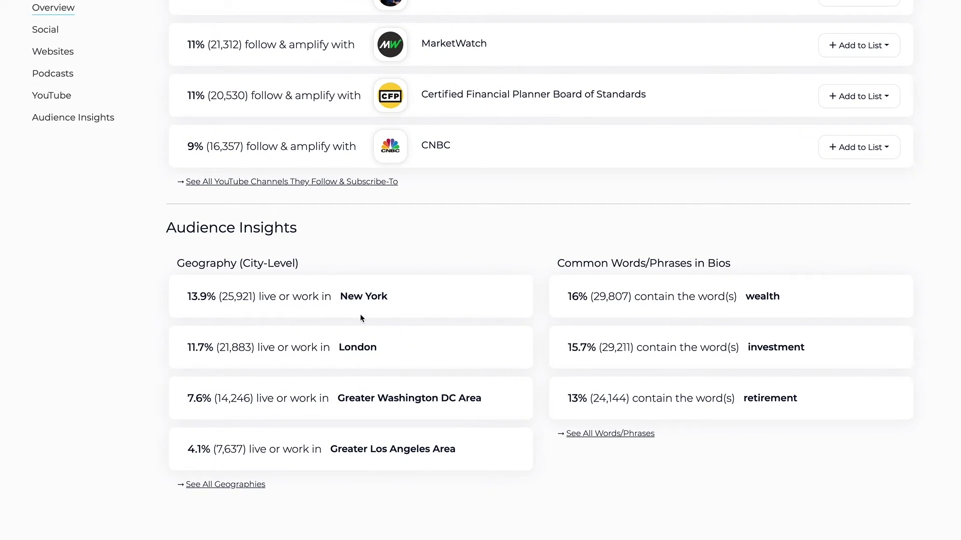
pyautogui.moveTo(319, 296); pyautogui.dragTo(390, 376)
pyautogui.click(382, 352)
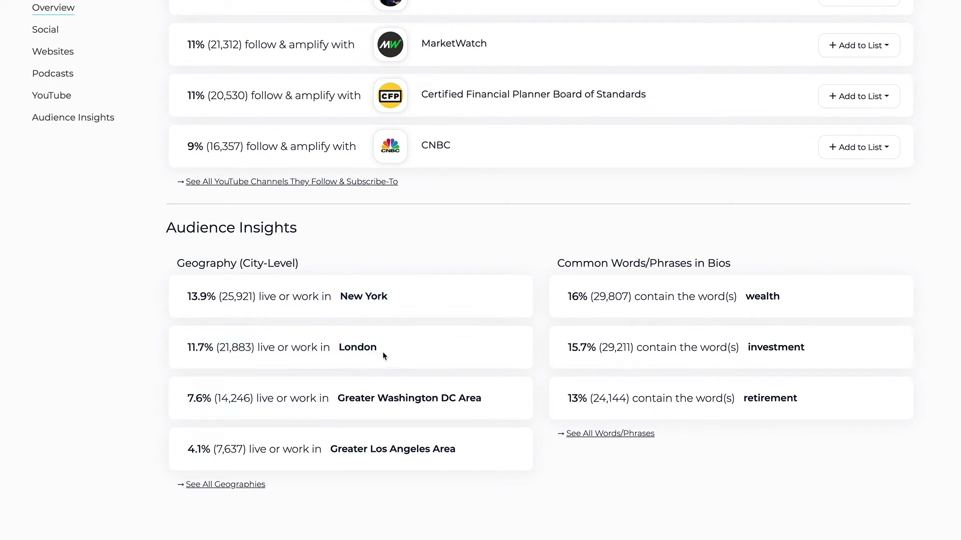
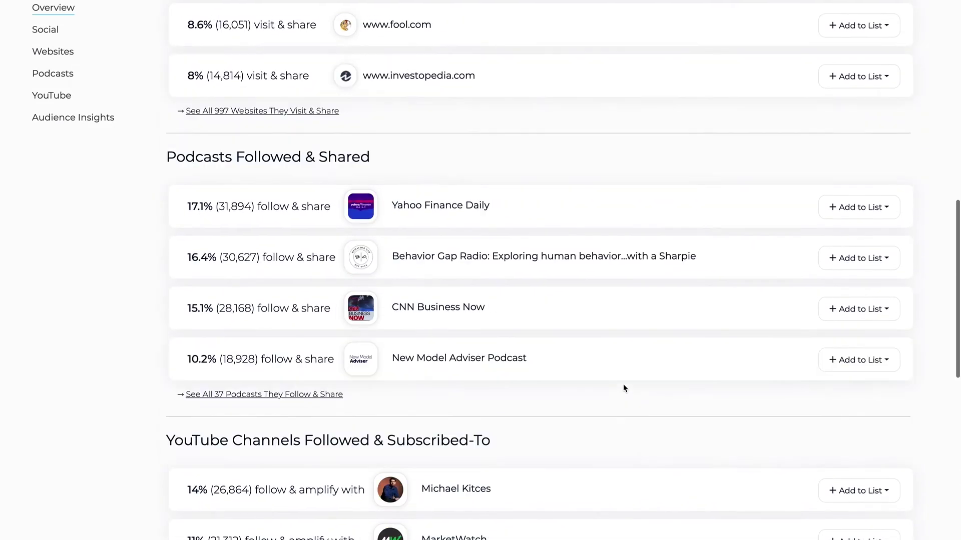
# Go back through the overview results and compare the listed social accounts with the websites visited and shared.
pyautogui.scroll(5, 623, 388)
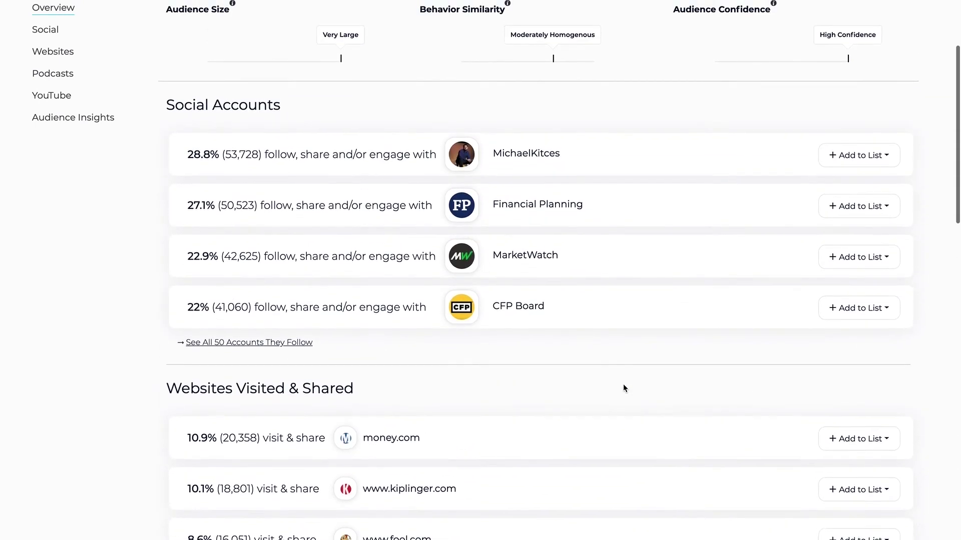
pyautogui.scroll(3, 624, 388)
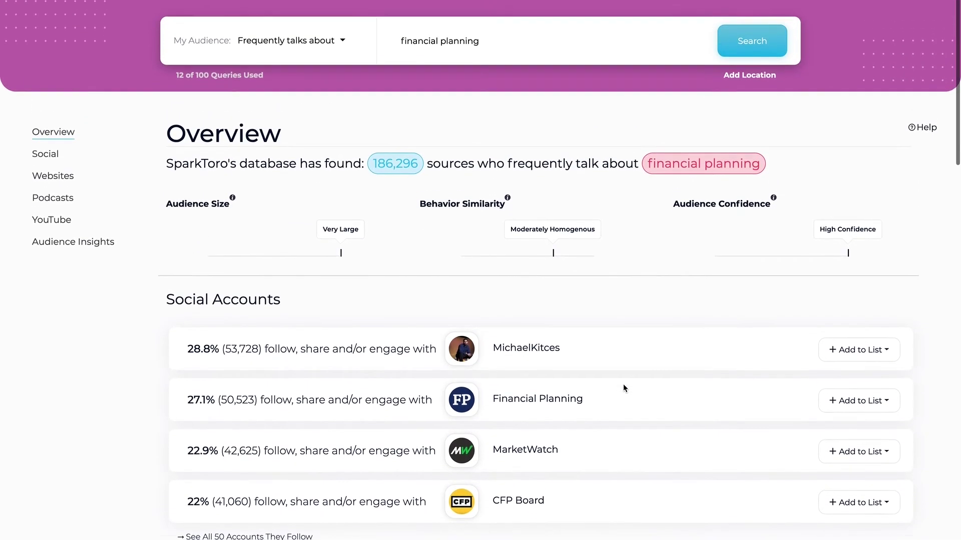
pyautogui.scroll(1, 624, 389)
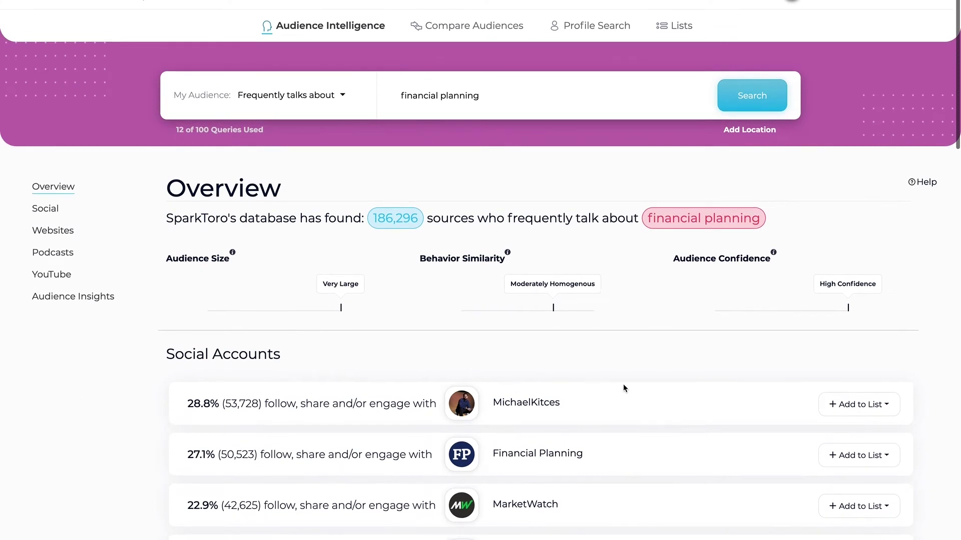
pyautogui.scroll(-5, 624, 389)
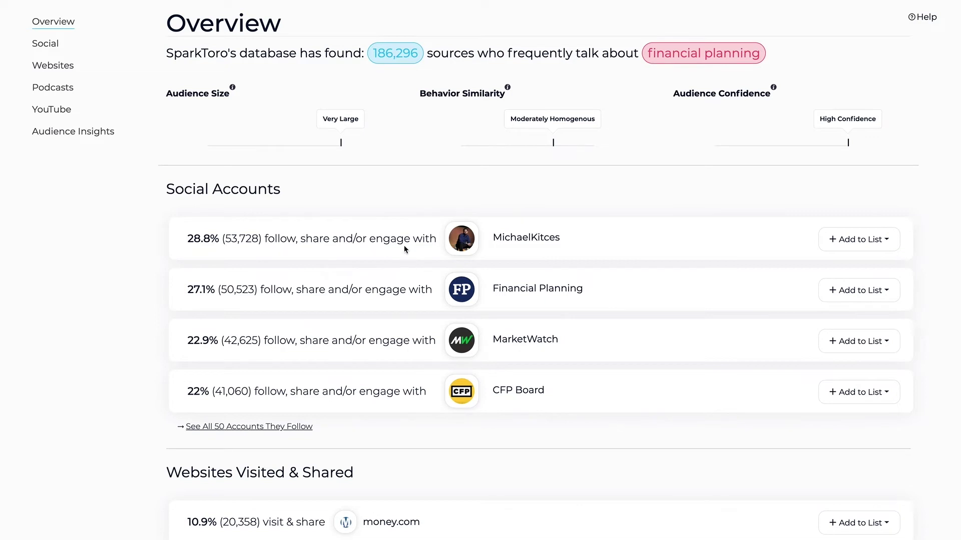
pyautogui.scroll(-4, 391, 244)
pyautogui.scroll(-1, 391, 244)
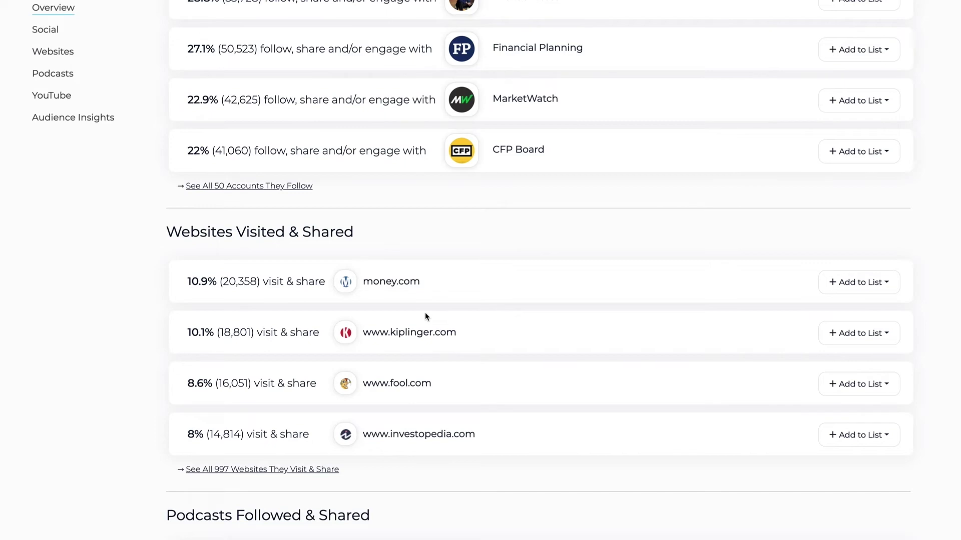
pyautogui.scroll(4, 425, 316)
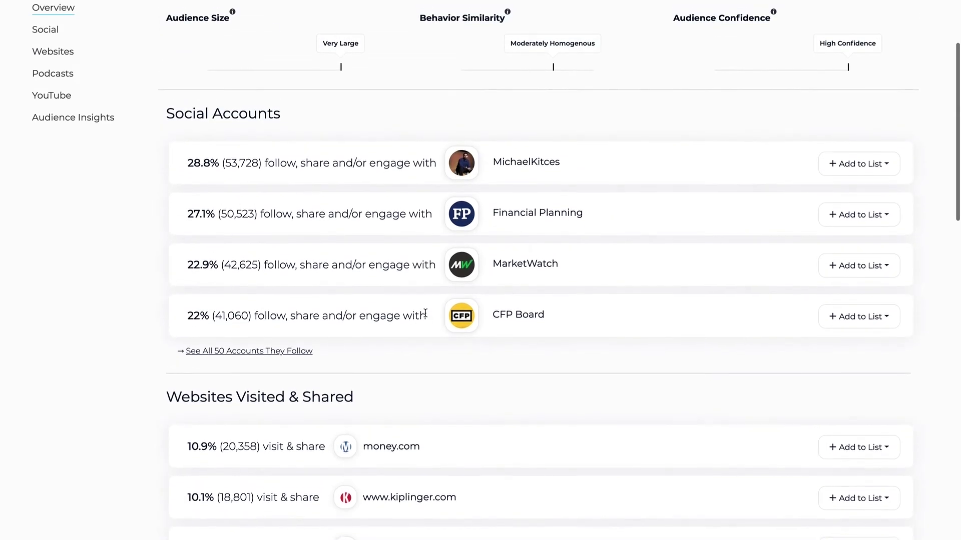
pyautogui.scroll(-6, 446, 389)
pyautogui.scroll(2, 446, 389)
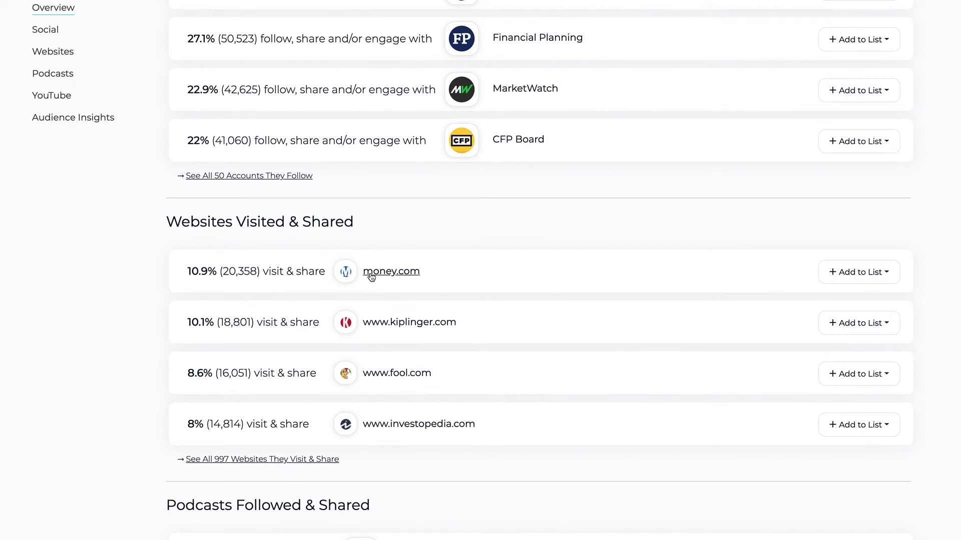
pyautogui.scroll(3, 386, 272)
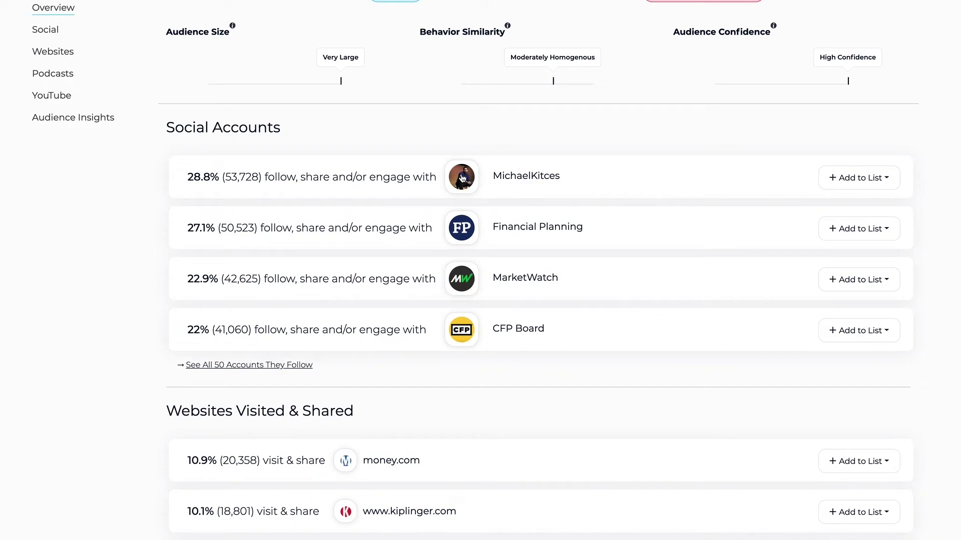
# Open the first social account from its picture, and view its Add to List options back in the results.
pyautogui.click(461, 178)
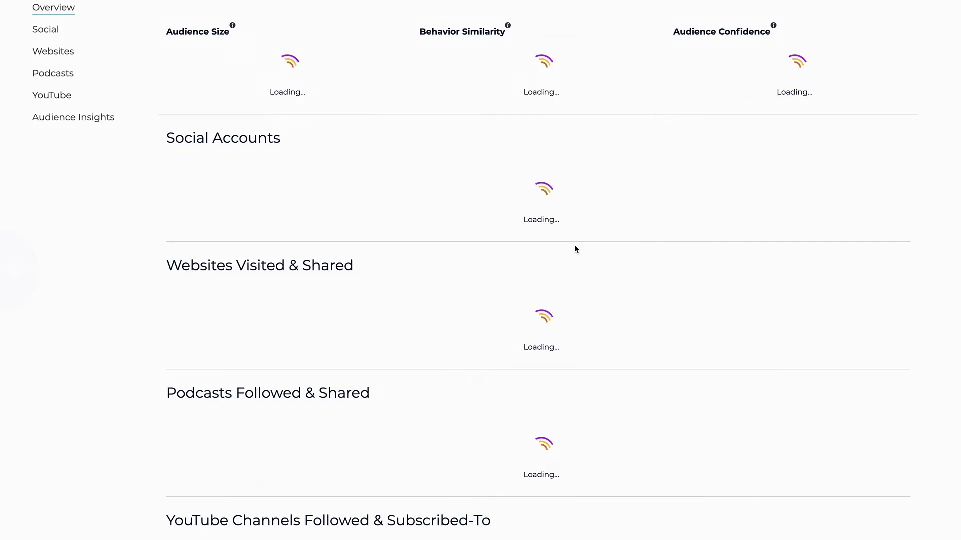
pyautogui.scroll(5, 574, 245)
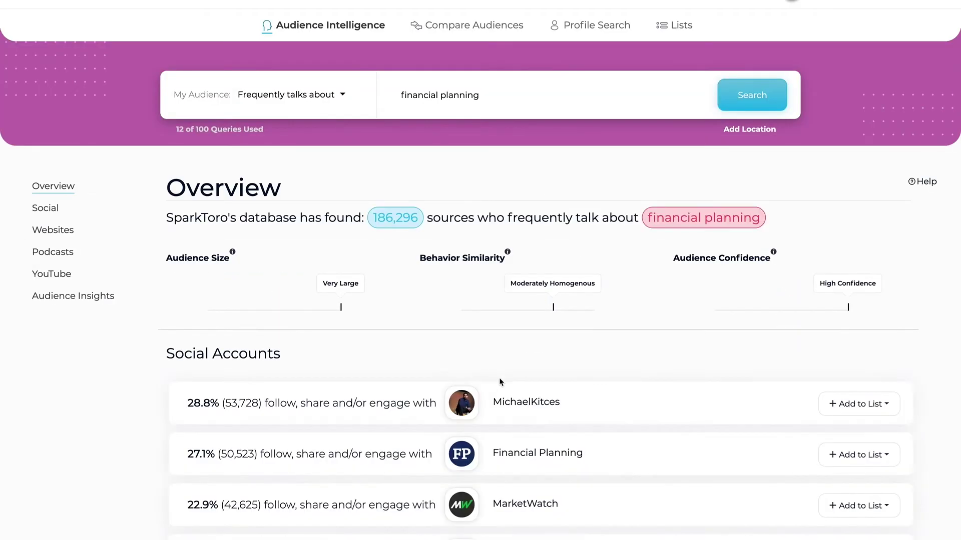
pyautogui.click(860, 405)
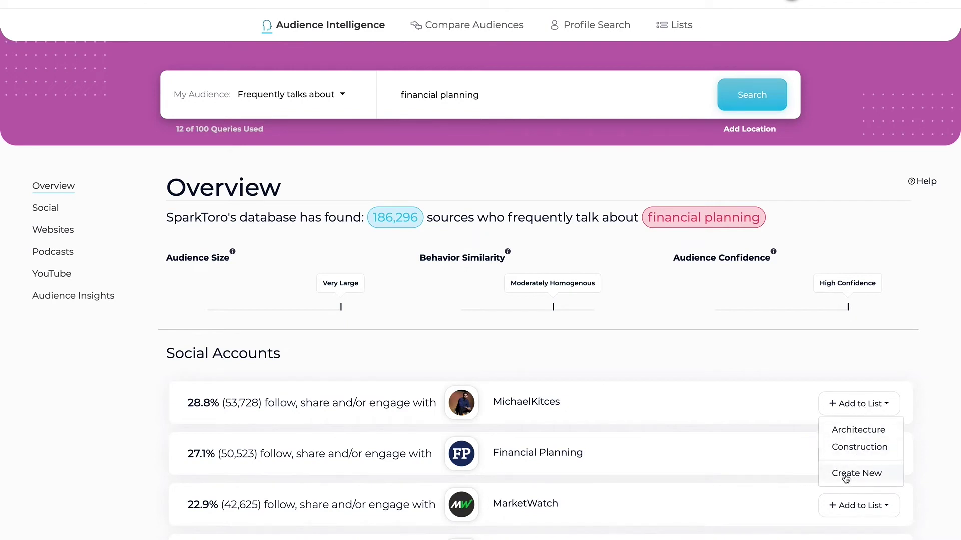
pyautogui.click(775, 367)
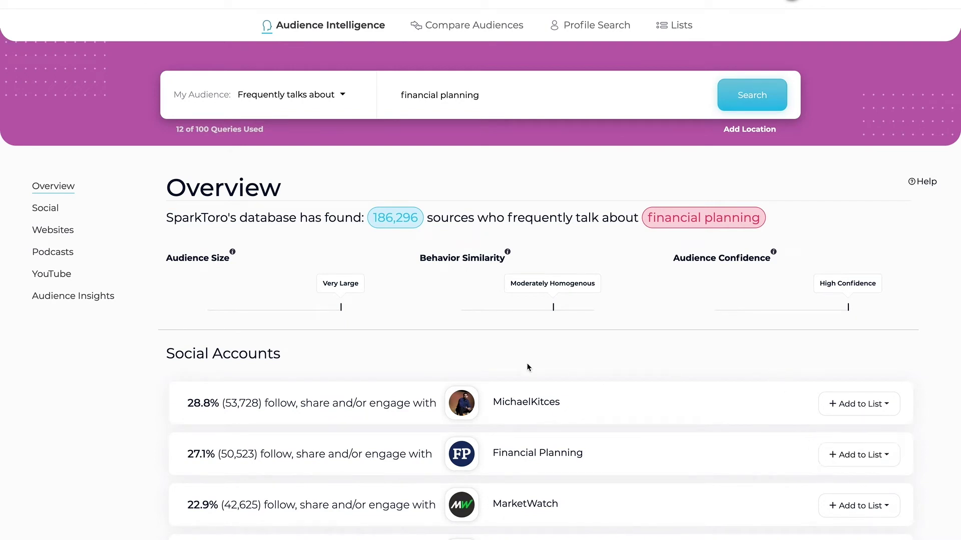
# Open the profile details of the first social account and examine its engagement score.
pyautogui.click(527, 404)
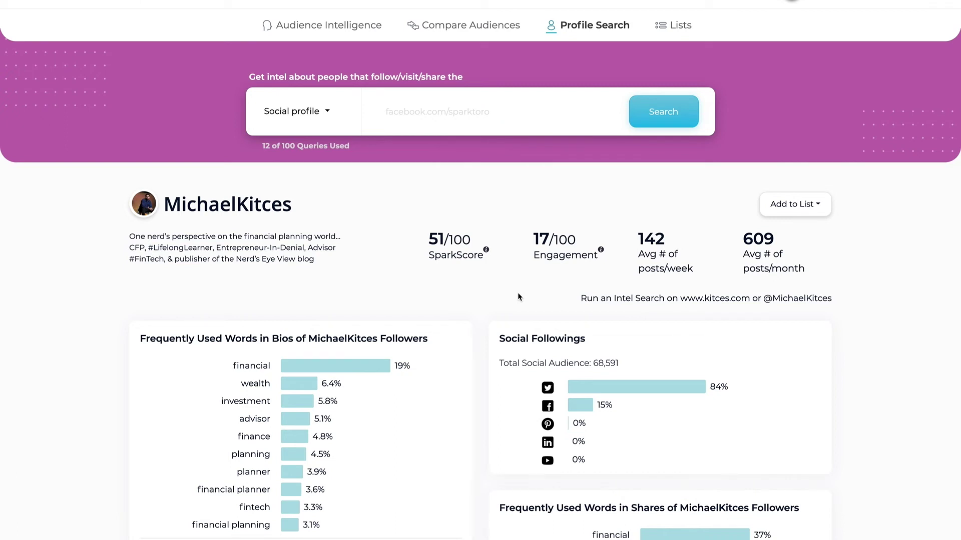
pyautogui.moveTo(592, 255); pyautogui.dragTo(536, 257)
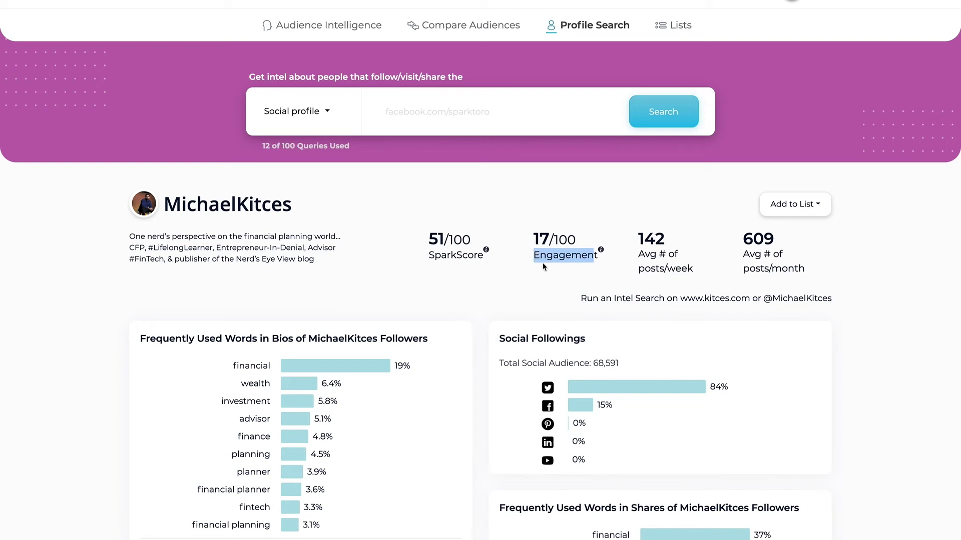
pyautogui.moveTo(532, 239); pyautogui.dragTo(550, 239)
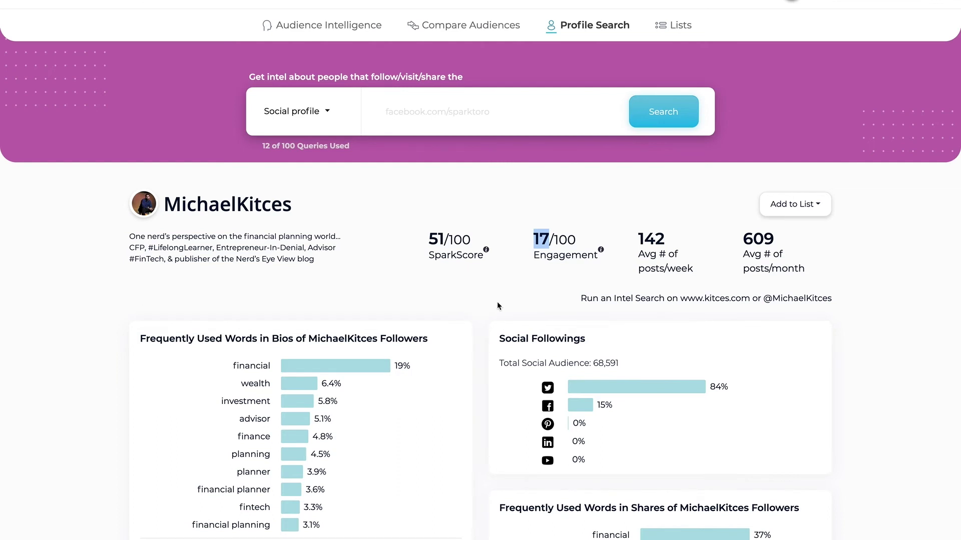
# Return to the financial planning overview and open the Compare Audiences tool.
pyautogui.hscroll(-5, 496, 306)
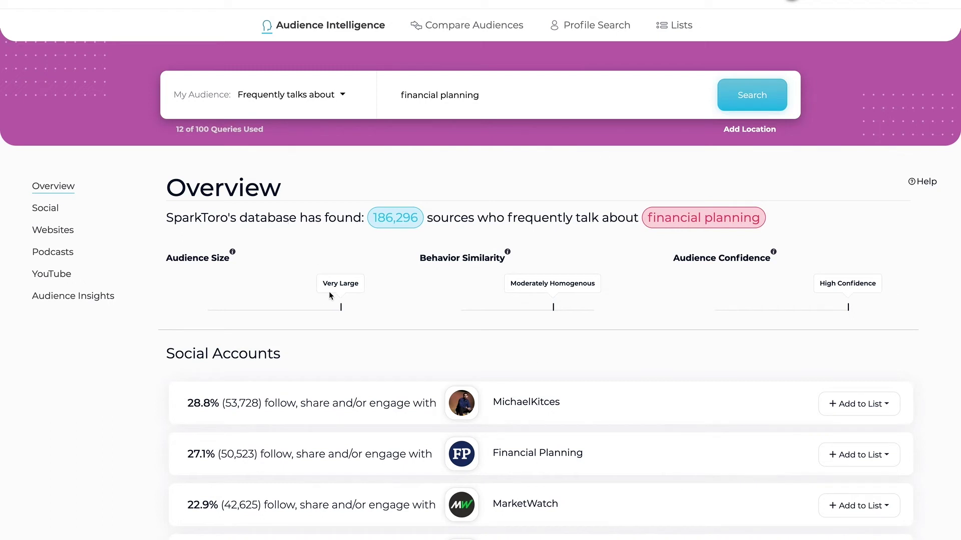
pyautogui.click(497, 29)
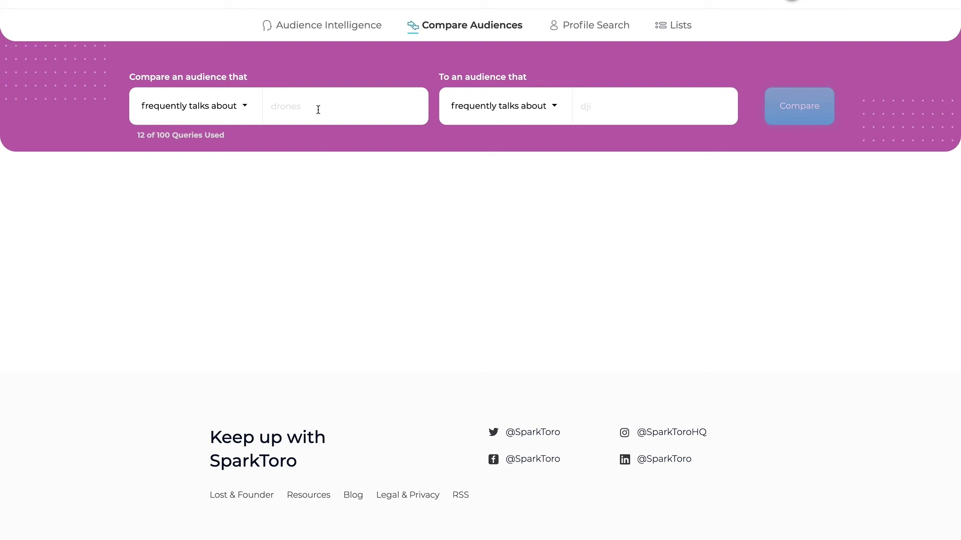
# View the criteria available for defining the first audience in the comparison, leaving the selection as it is.
pyautogui.click(238, 107)
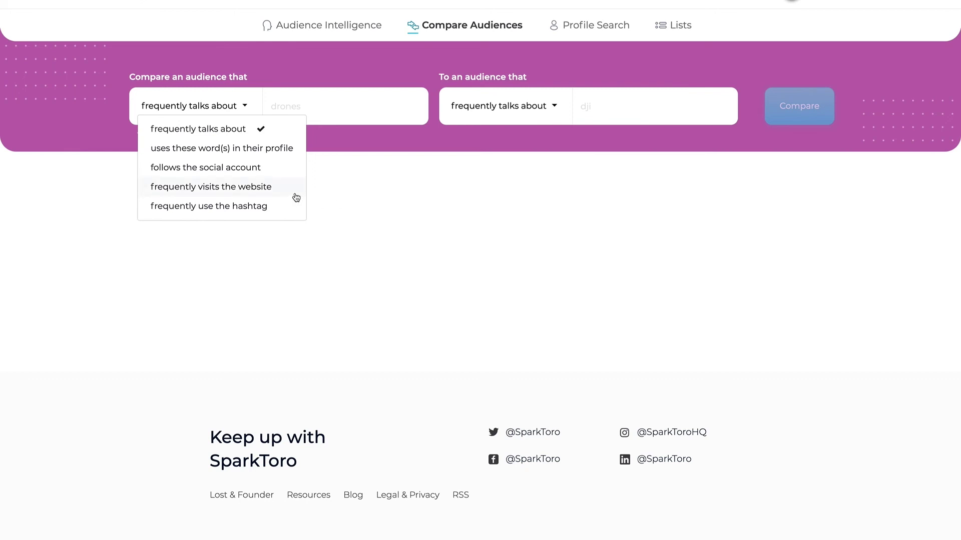
pyautogui.click(355, 194)
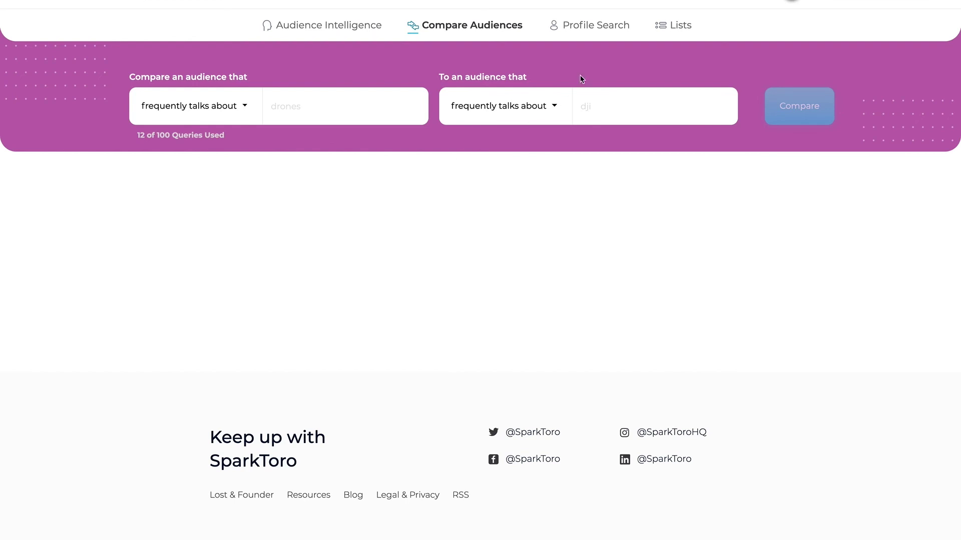
# Open Profile Search and view which types of profile can be searched, without choosing a different one.
pyautogui.click(592, 26)
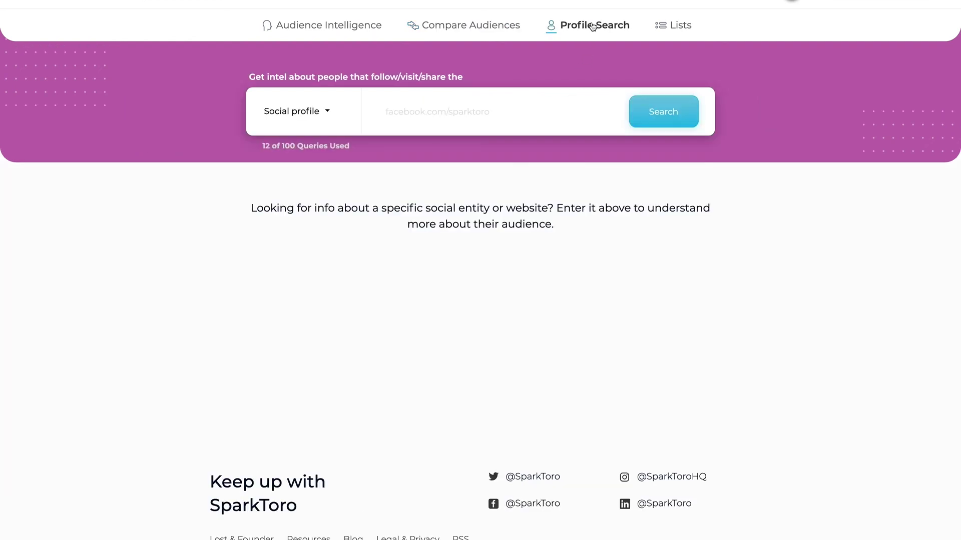
pyautogui.click(329, 112)
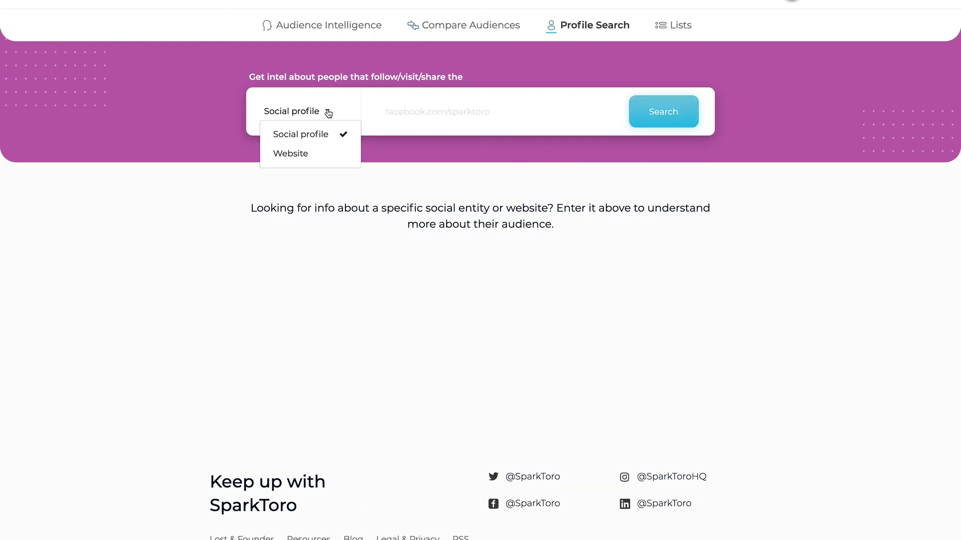
pyautogui.click(417, 177)
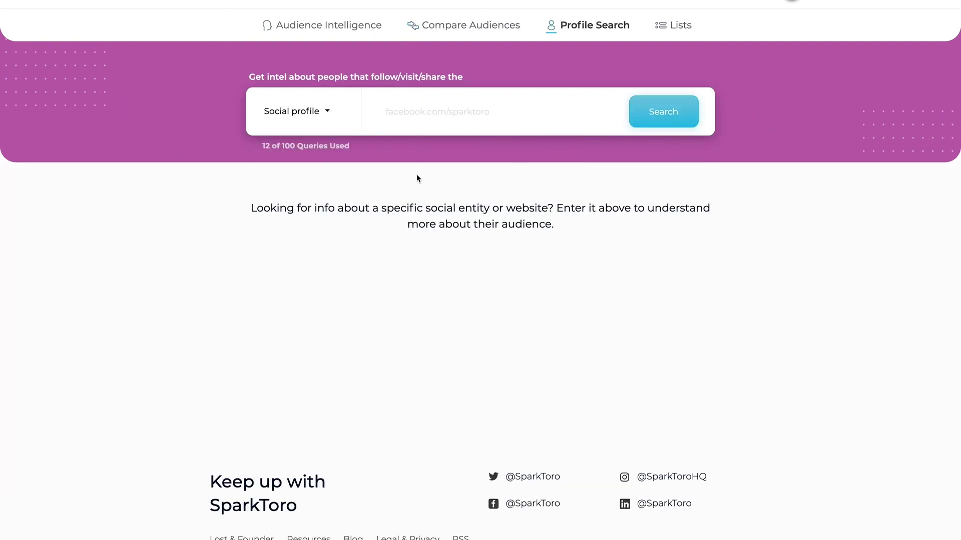
# Review the saved lists under Lists, and return to the Audience Intelligence search page.
pyautogui.click(660, 29)
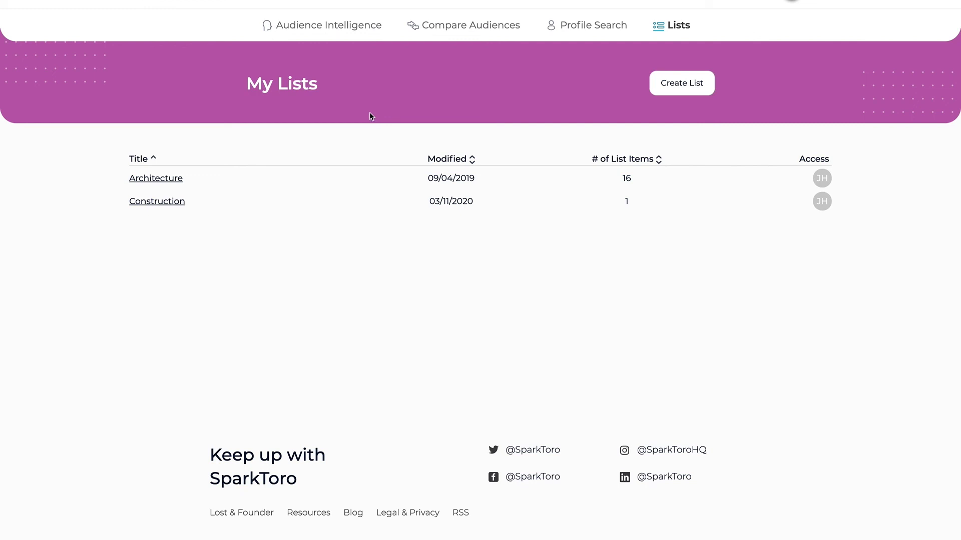
pyautogui.click(329, 29)
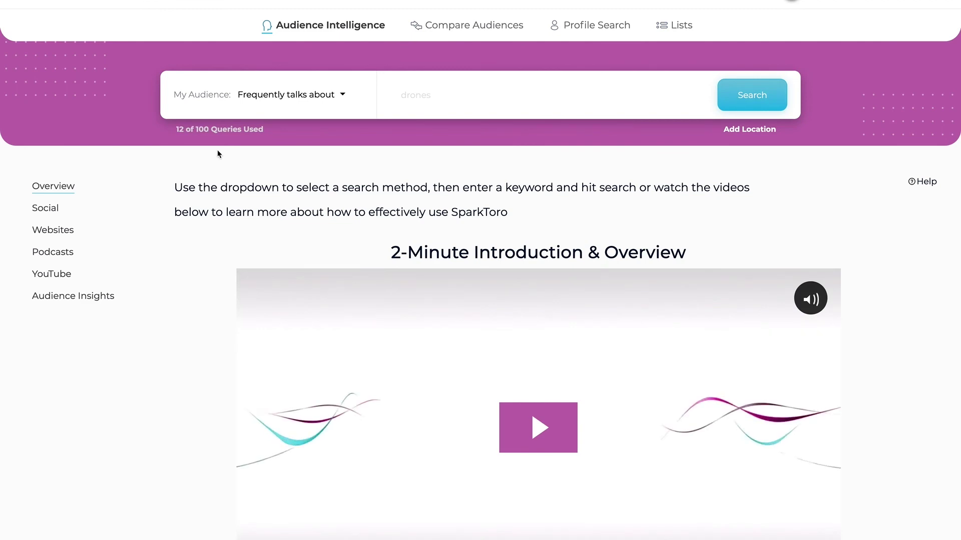